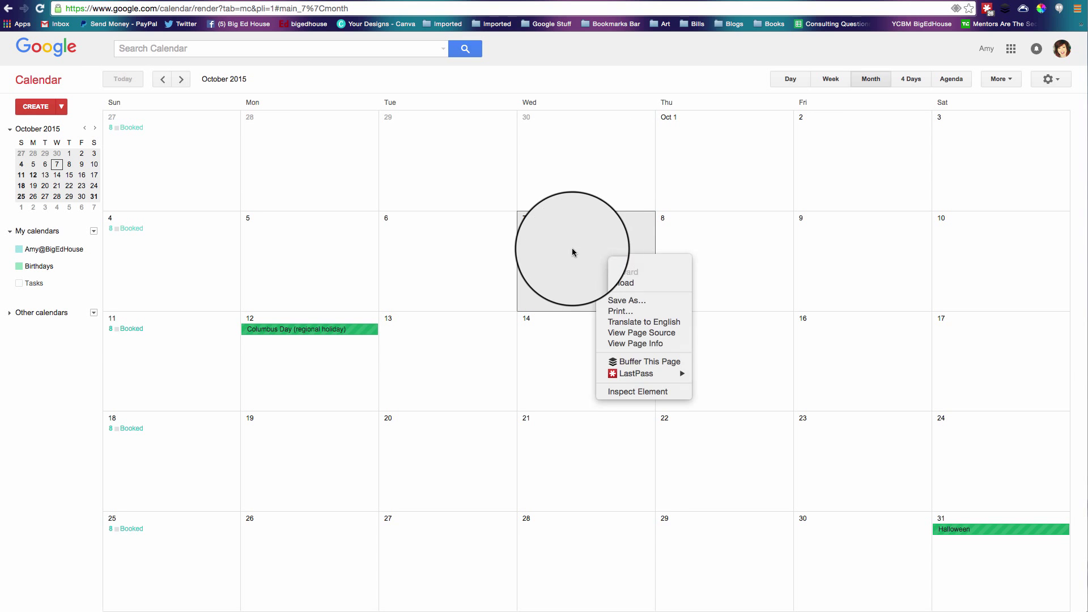
Switch the calendar from the October month grid to the Oct 4–10, 2015 week view.
left_click(576, 247)
left_click(577, 246)
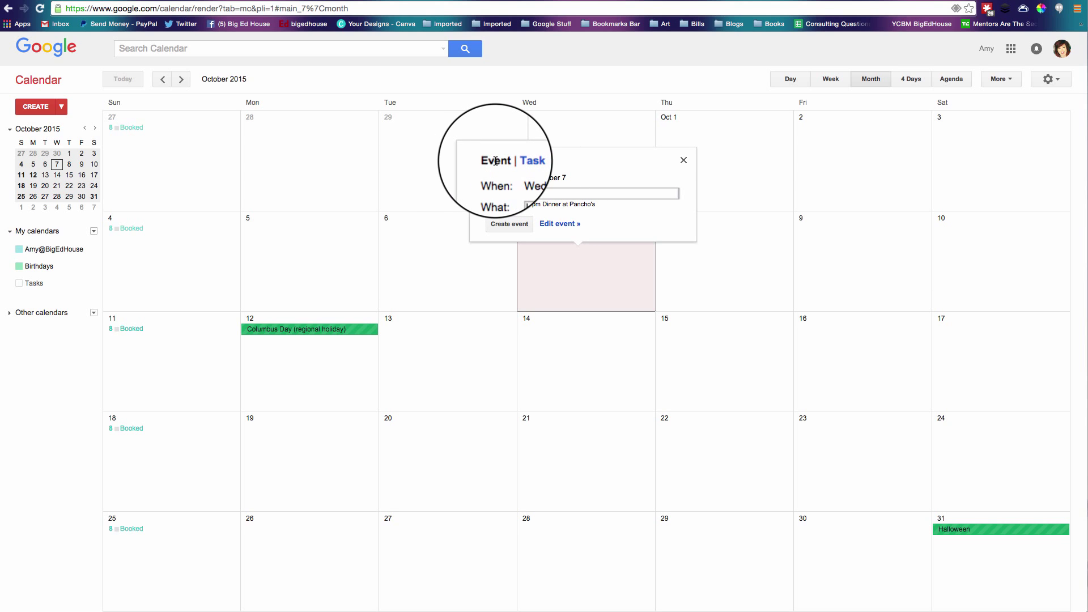
left_click(683, 162)
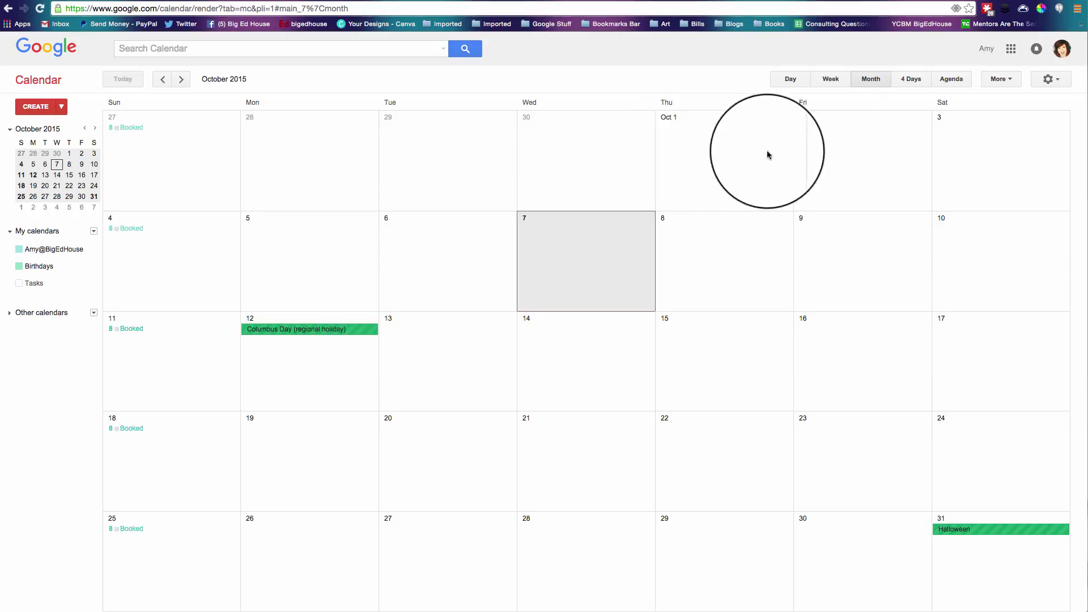
left_click(831, 80)
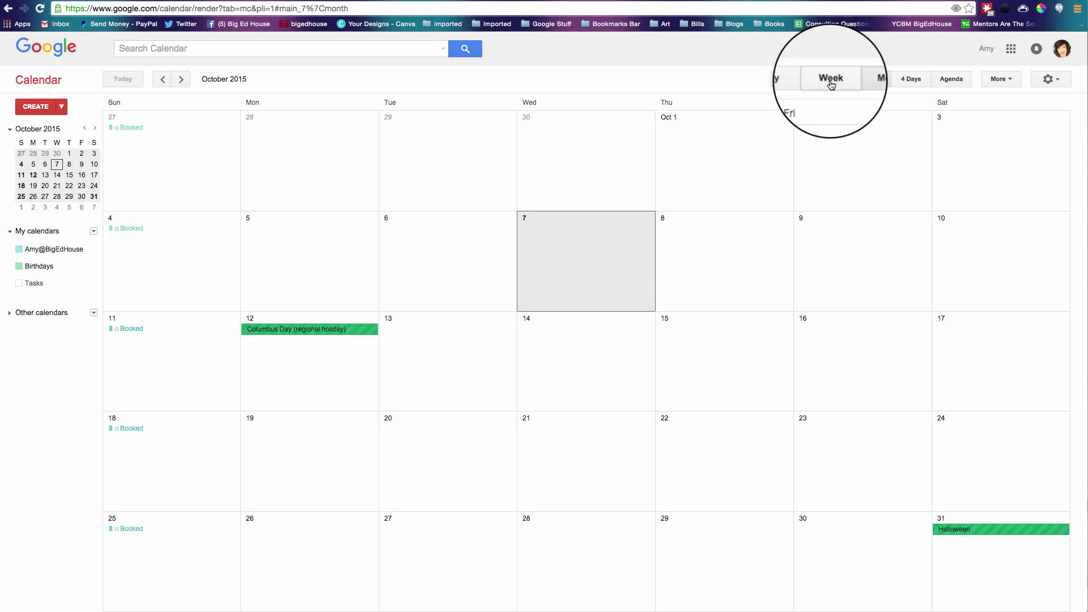
left_click(834, 81)
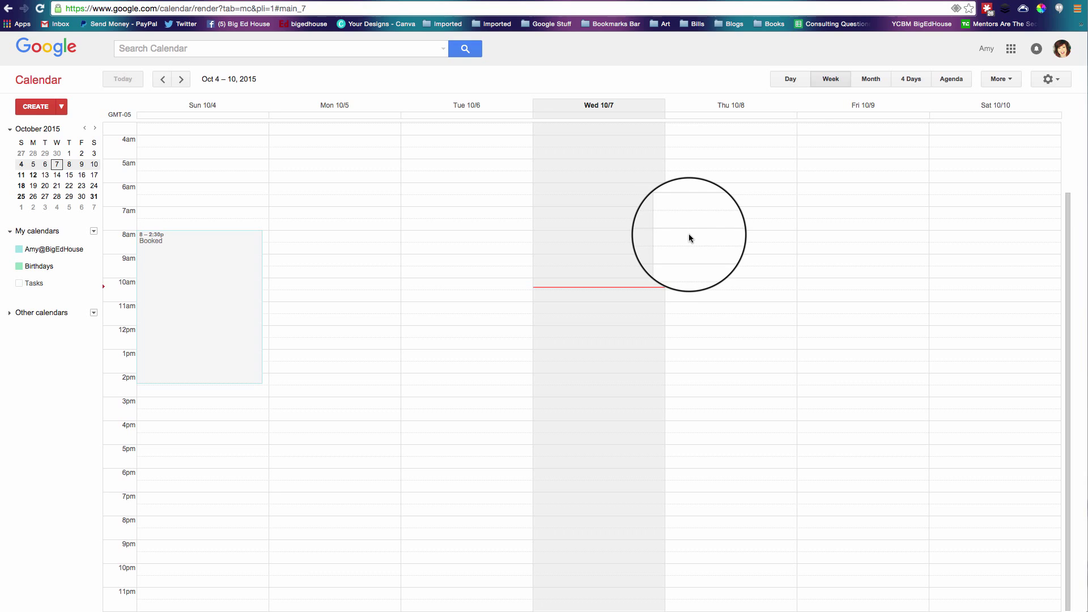
Start a Thursday October 8, 8am entry as appointment slots rather than a plain event.
left_click(741, 240)
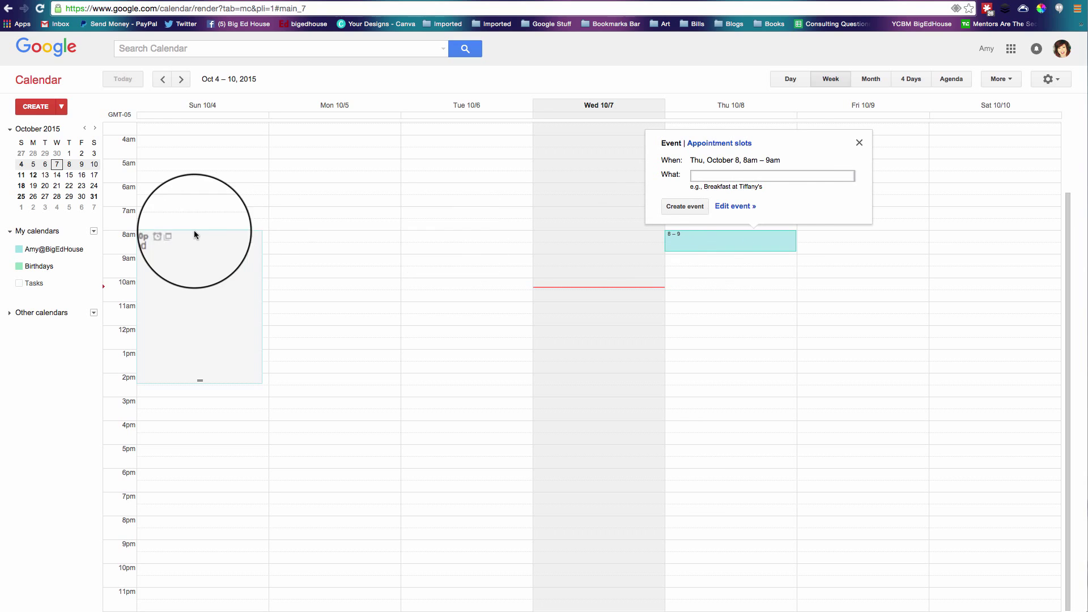
left_click(719, 145)
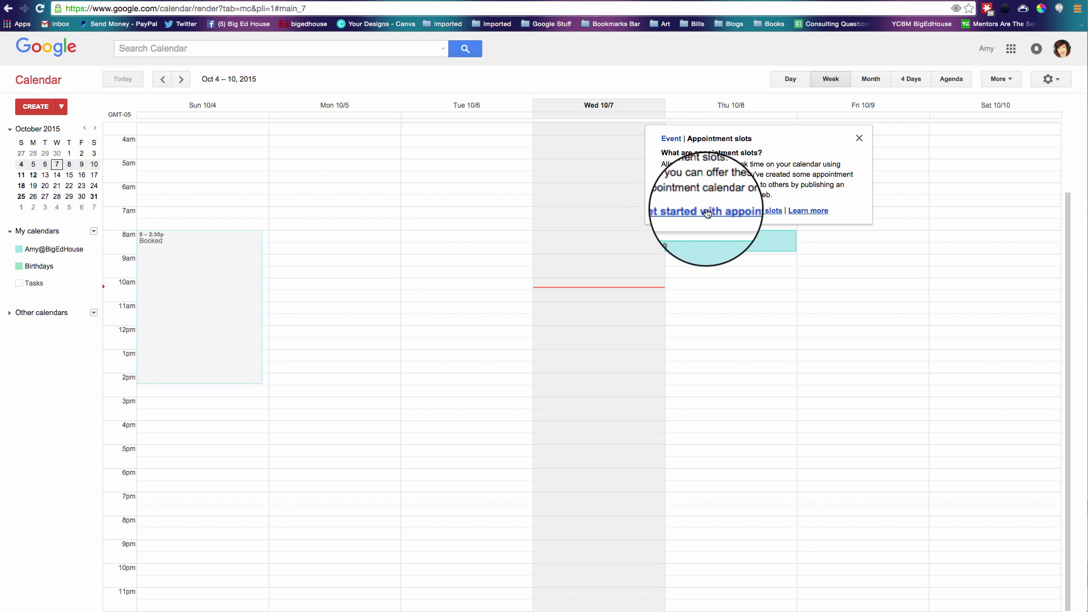
Title the appointment slot block 'Teacher Meeting' on 10/8/2015, running 8:00am to 11:00am.
left_click(707, 212)
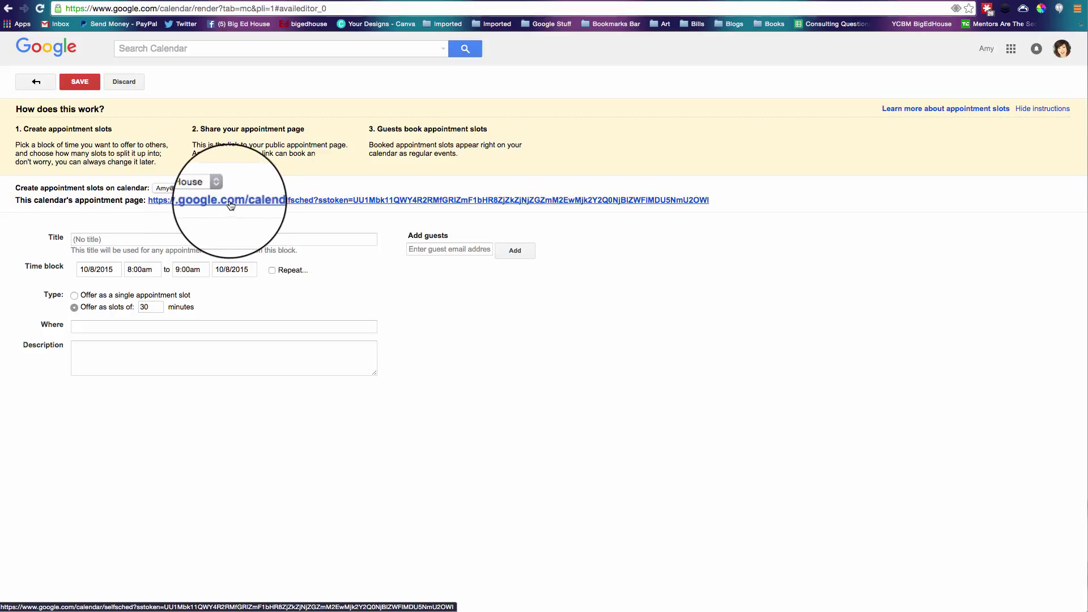
left_click(100, 239)
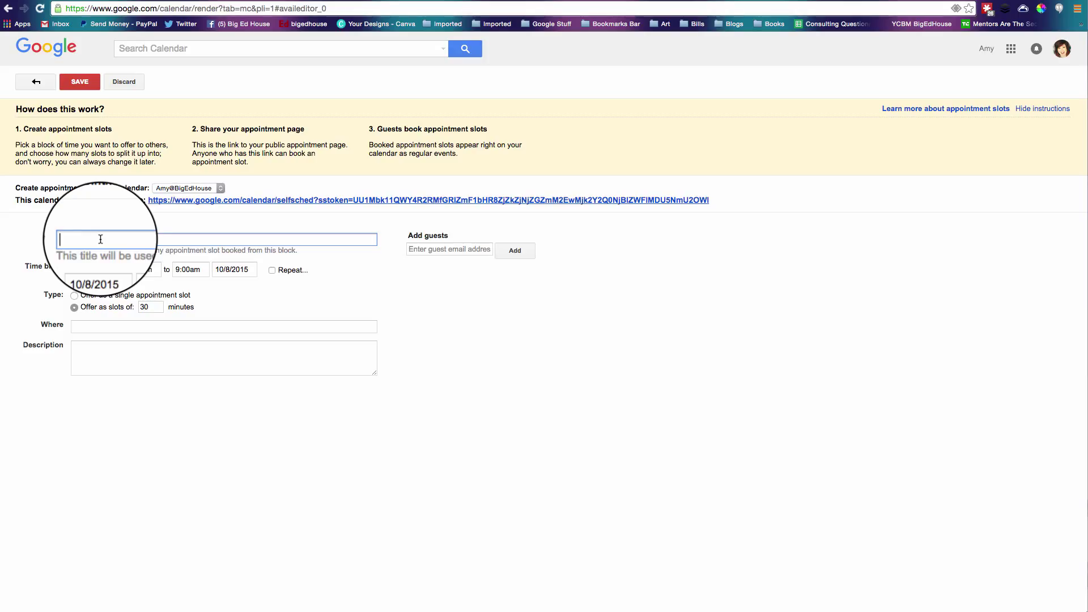
type("MTe")
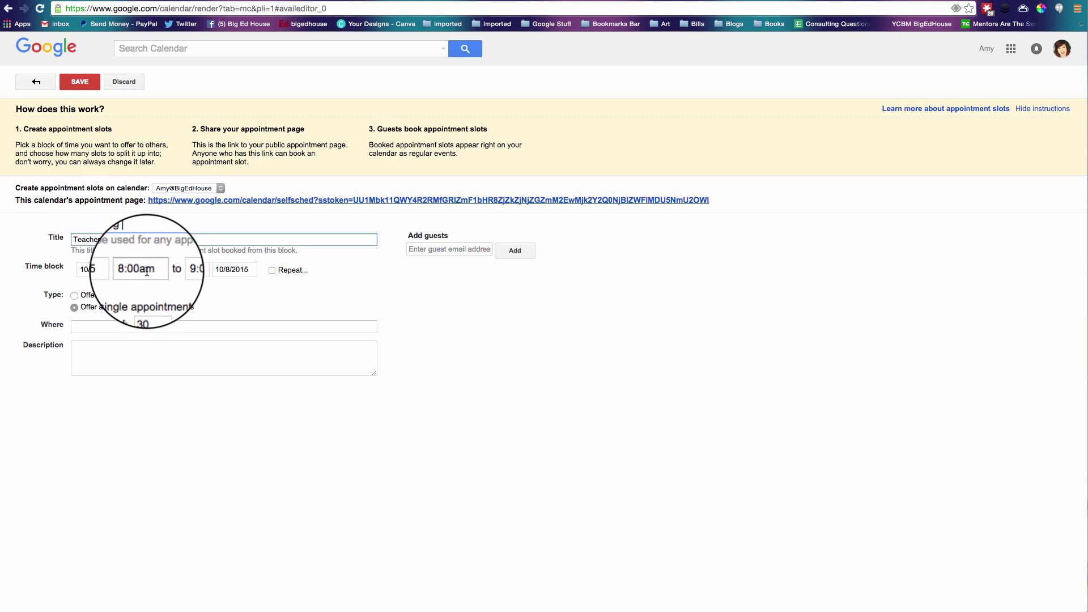
left_click(195, 269)
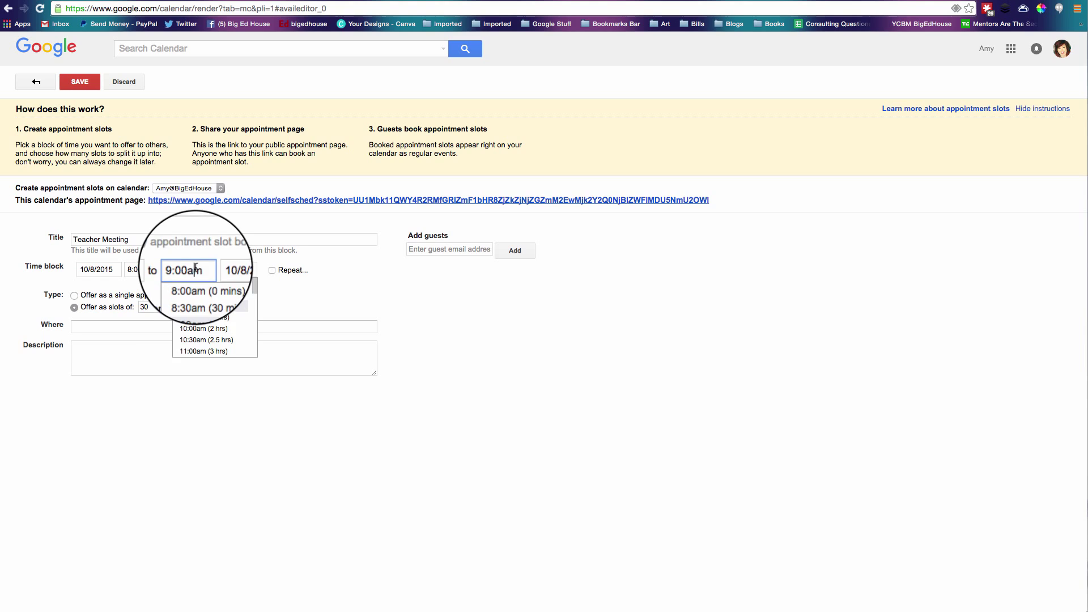
left_click(205, 350)
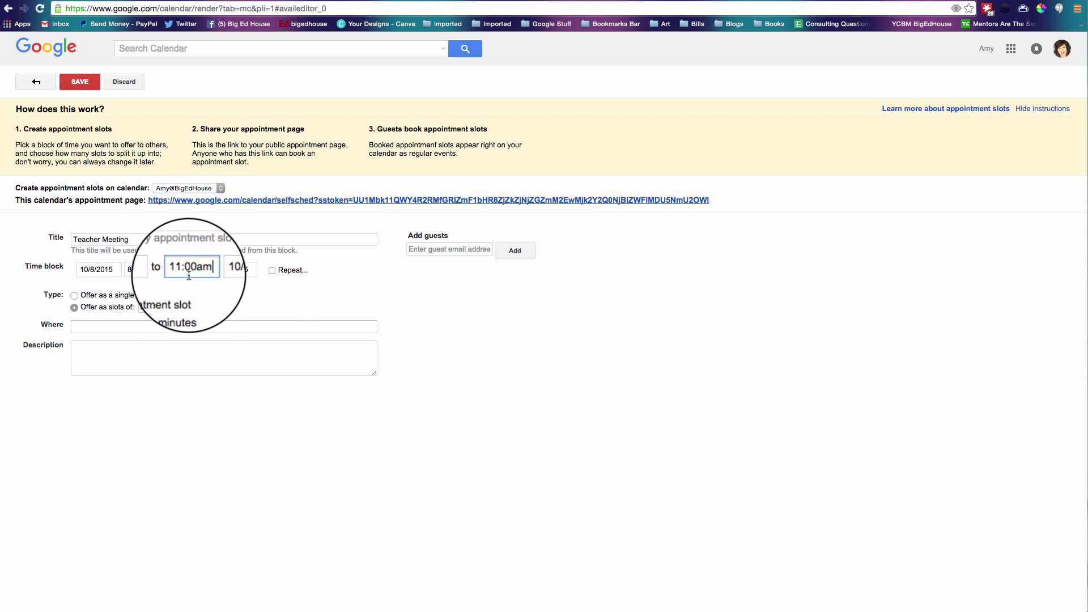
Repeat the block weekly on Thursday and Friday for 2 occurrences, and select the appointment page URL.
left_click(272, 269)
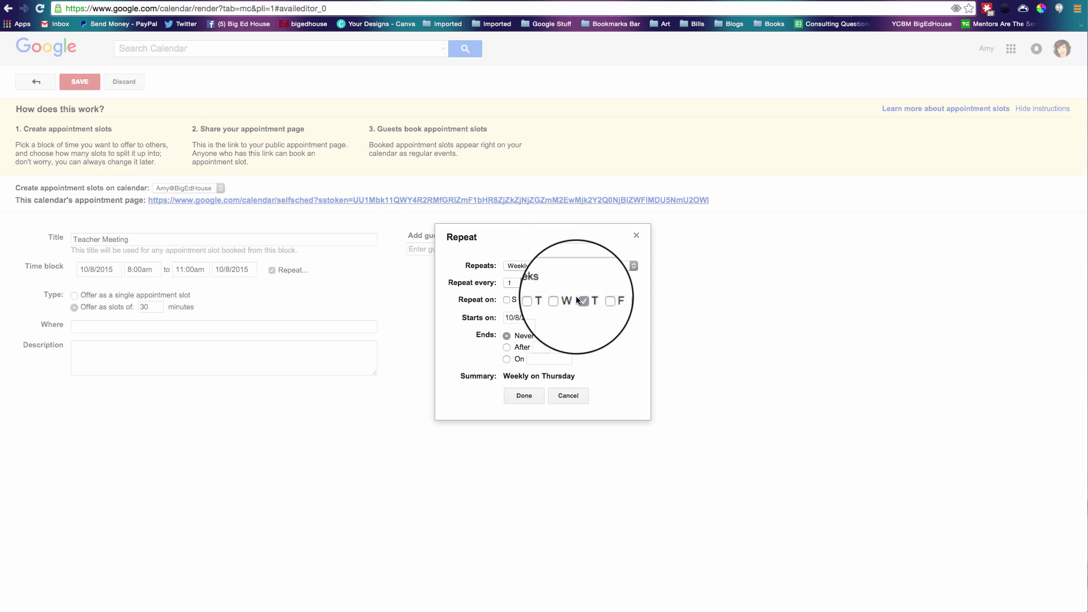
left_click(599, 300)
left_click(506, 347)
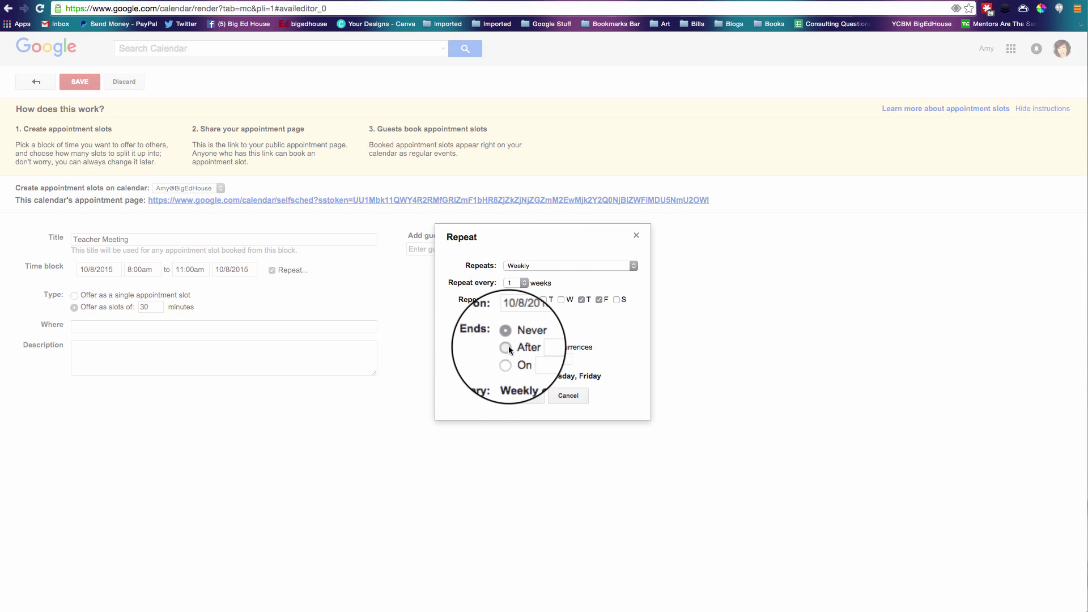
type("2")
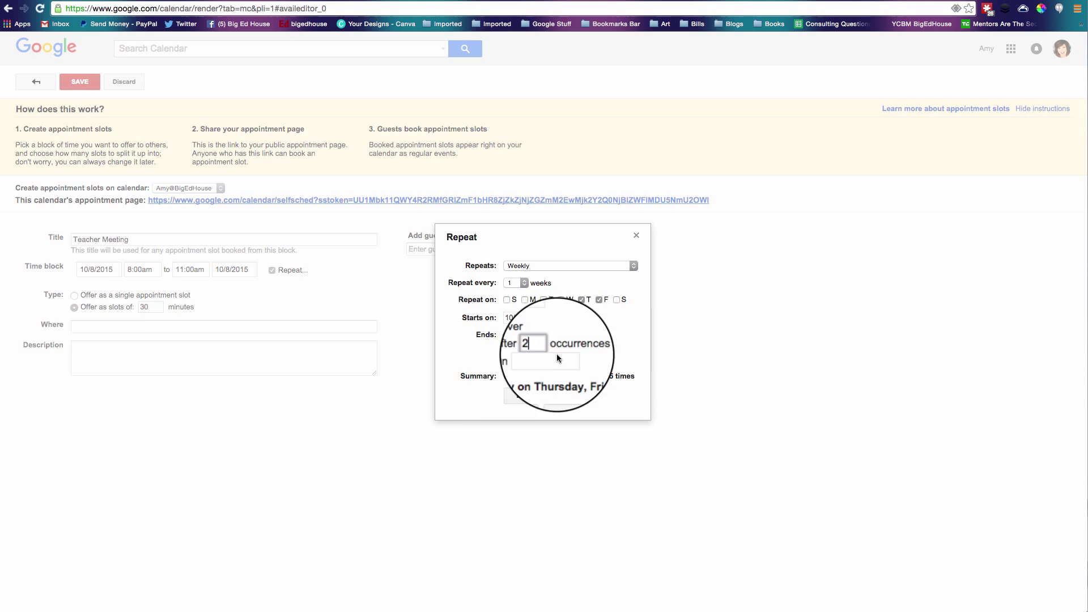
left_click(527, 396)
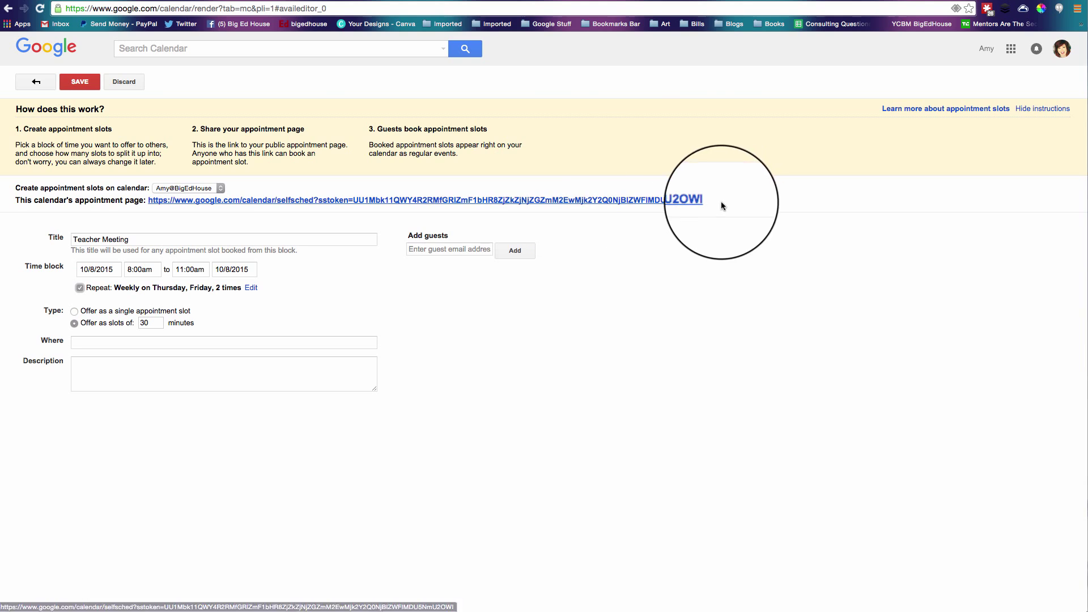
left_click_drag(721, 202, 169, 207)
key("super+c")
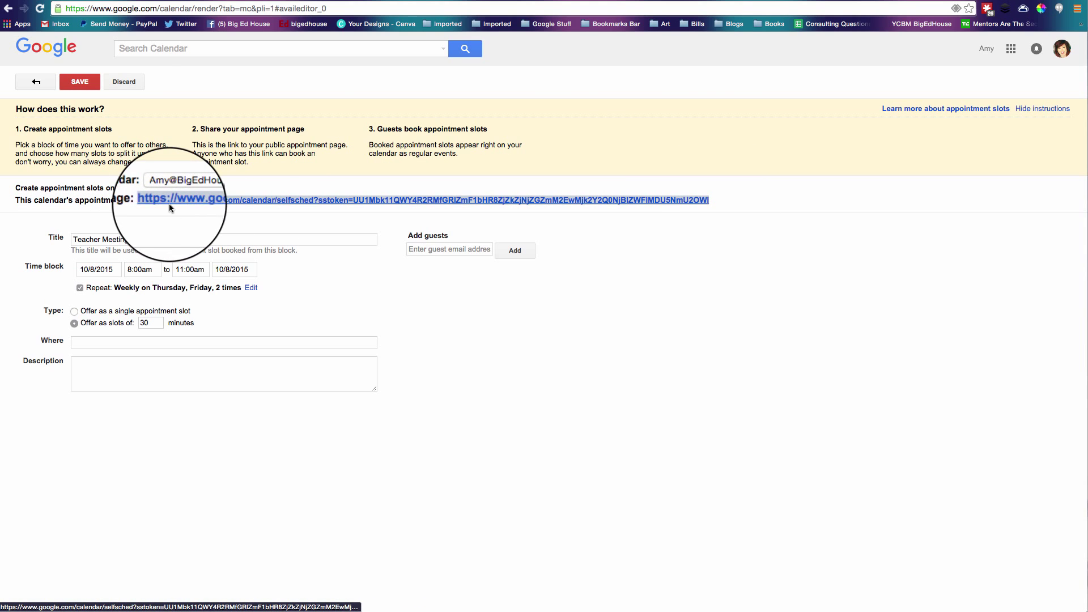
Save the Teacher Meeting slots and move Friday's block to run 9am–12pm.
left_click(74, 89)
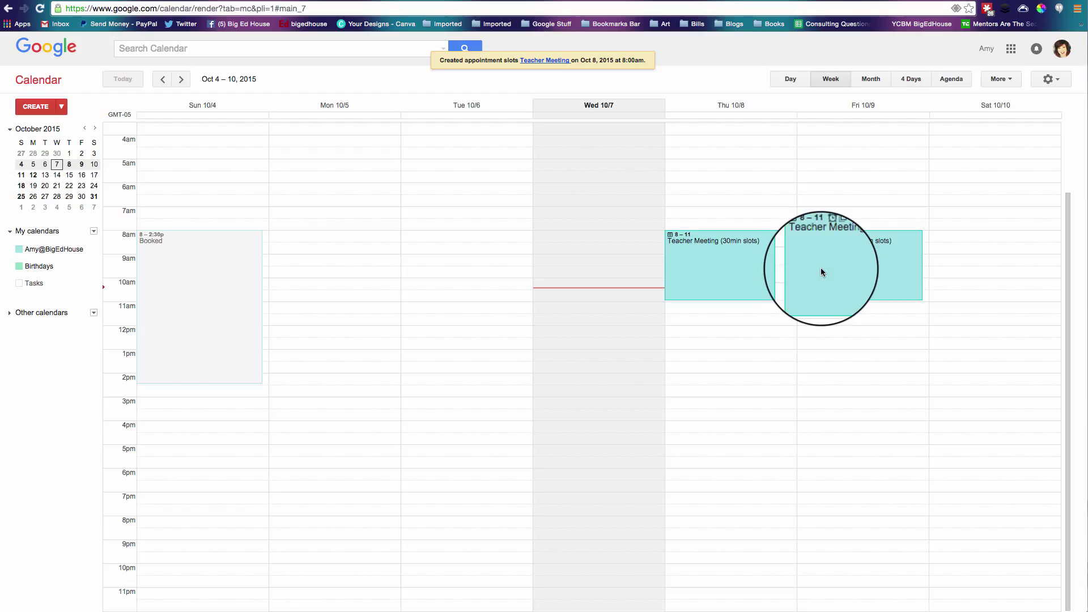
left_click_drag(821, 272, 821, 293)
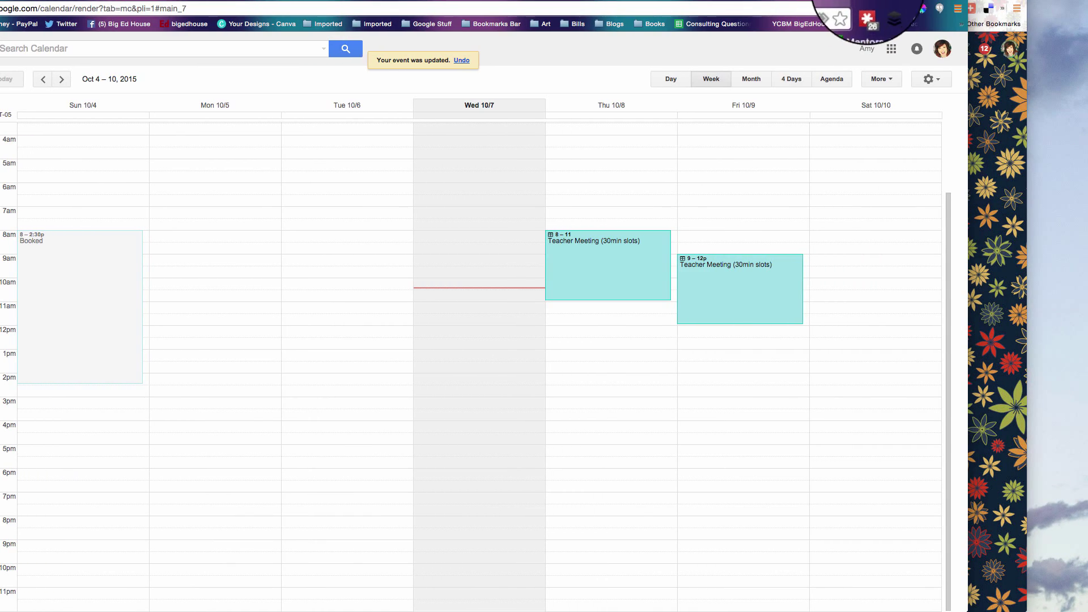
Load the public appointment sign-up page from the pasted URL in a new incognito window.
left_click(957, 9)
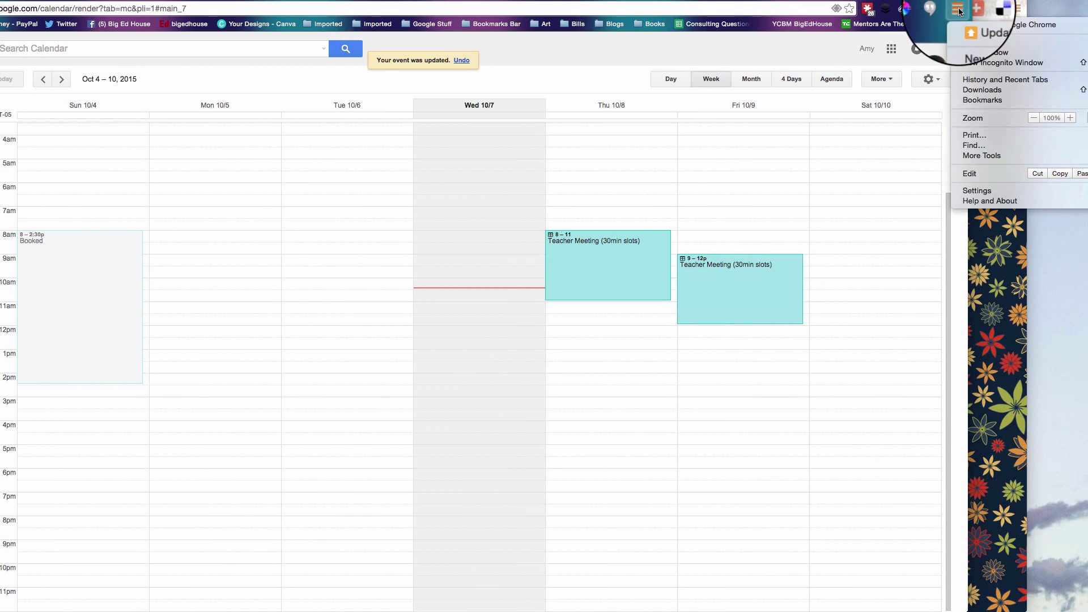
left_click(986, 62)
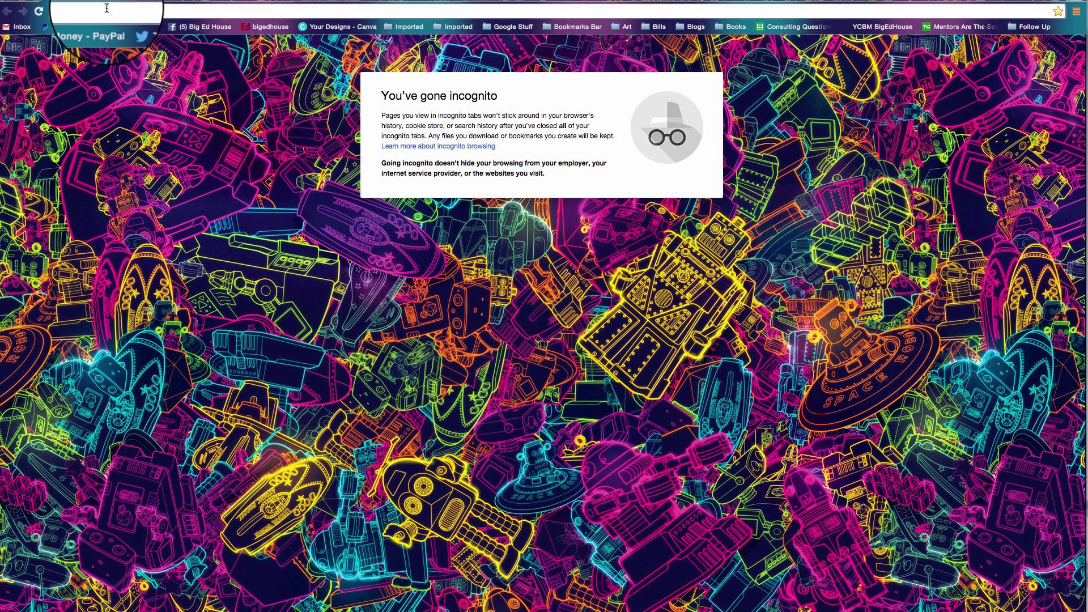
key("super+v")
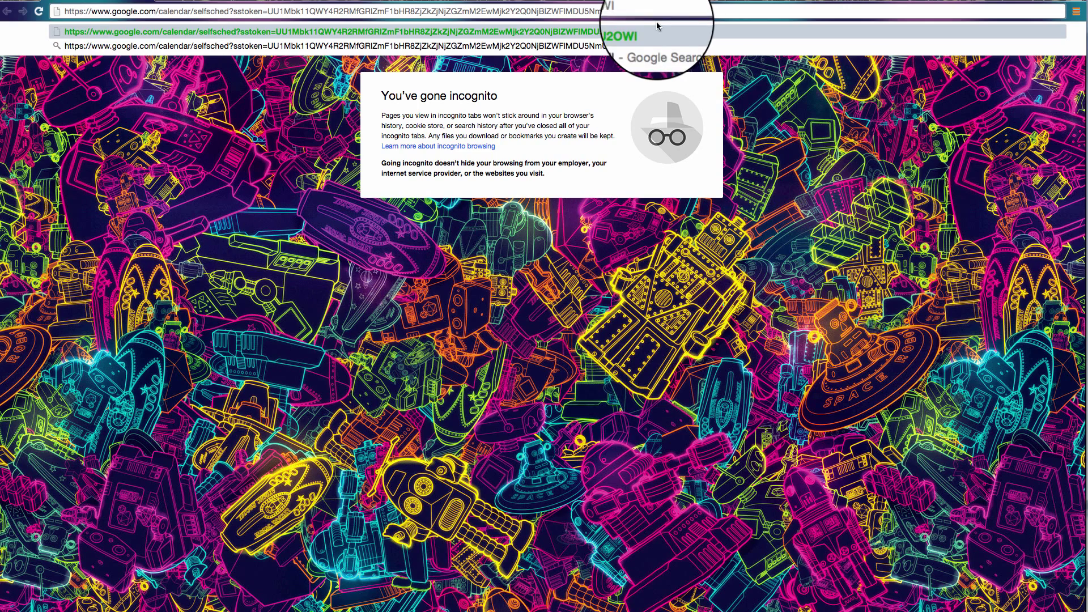
key("Return")
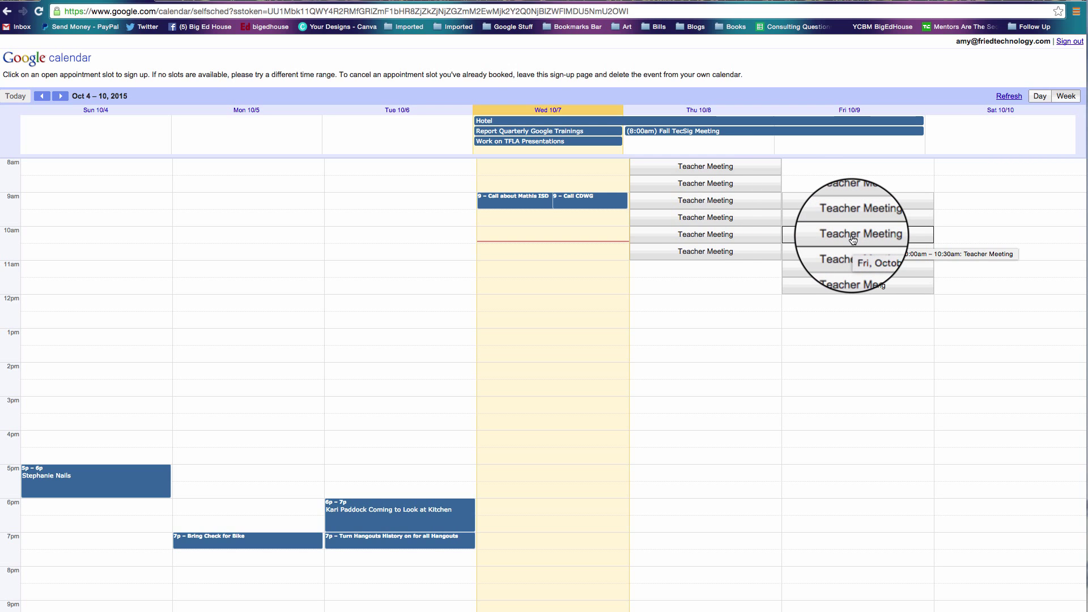
Book the Friday October 9, 10:00–10:30am Teacher Meeting slot on the sign-up page.
left_click(853, 236)
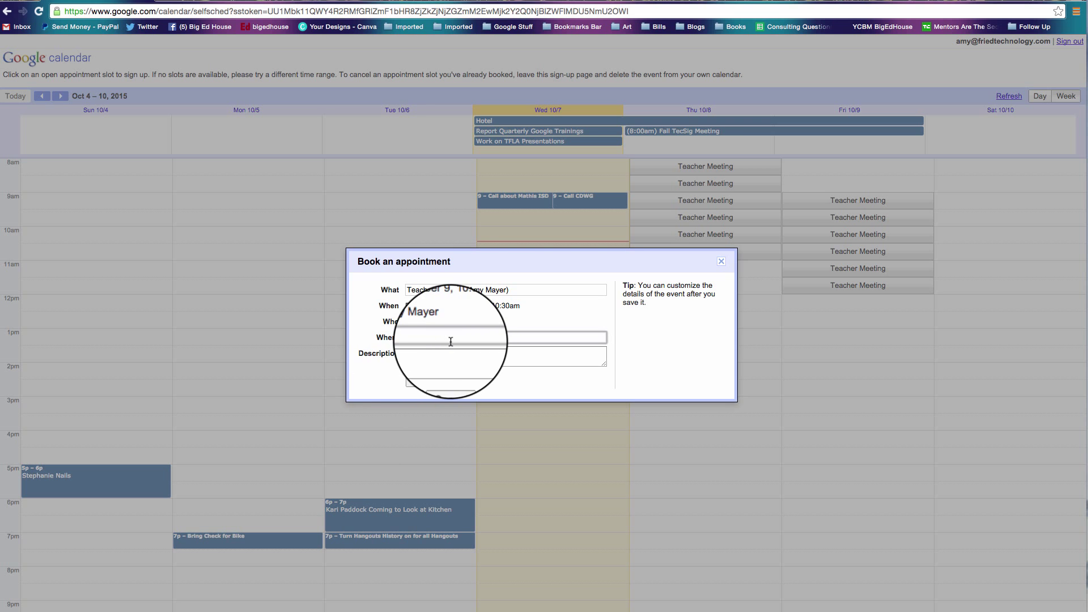
left_click(413, 389)
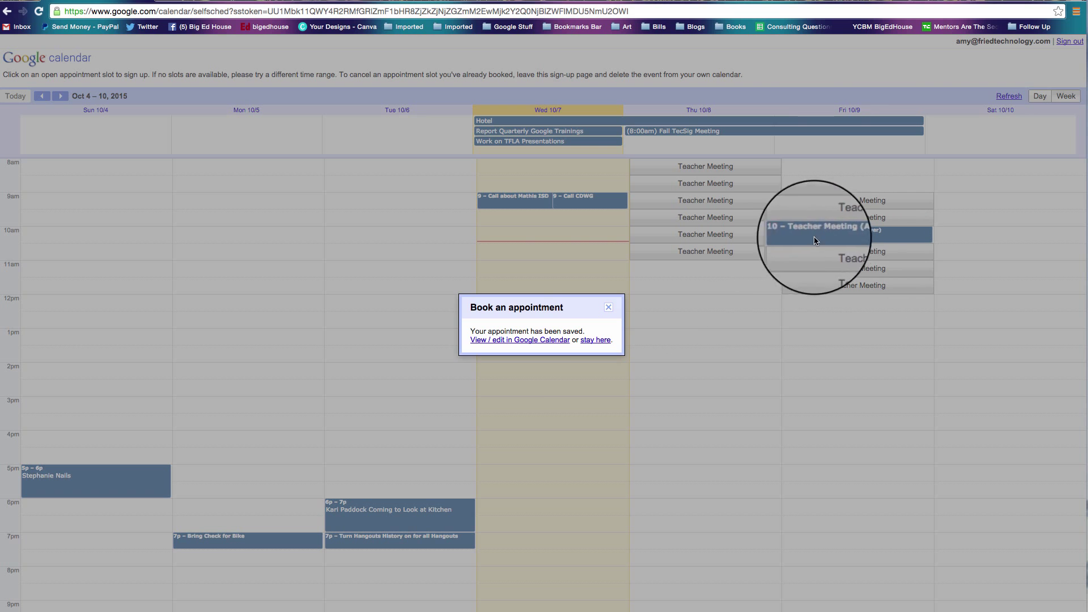
left_click(623, 305)
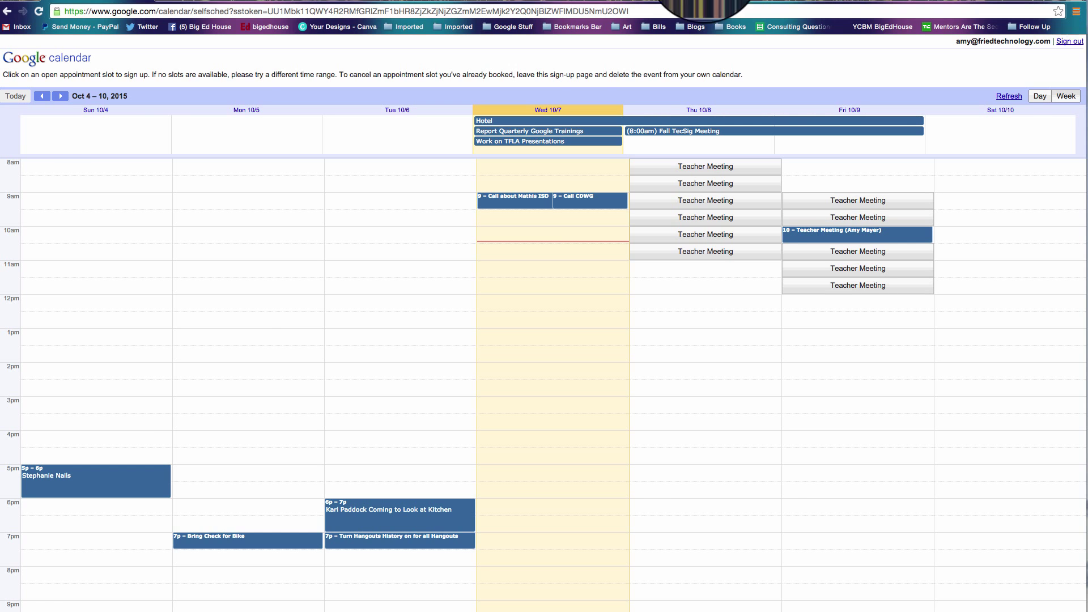
Check the booked Friday 10–10:30am meeting in Calendar, then start a new Gmail message.
key("super+w")
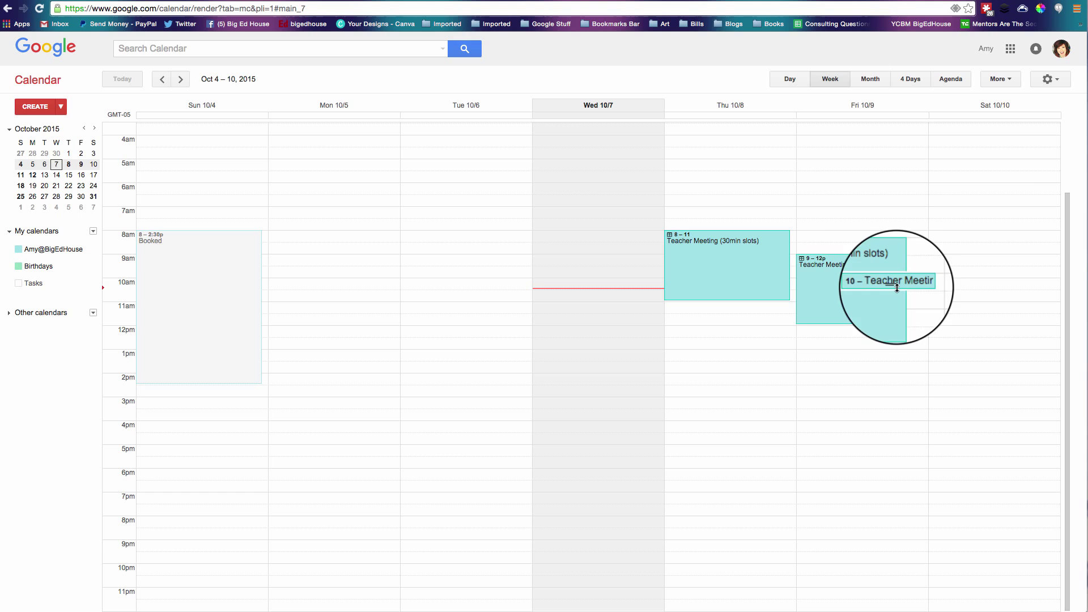
left_click(911, 283)
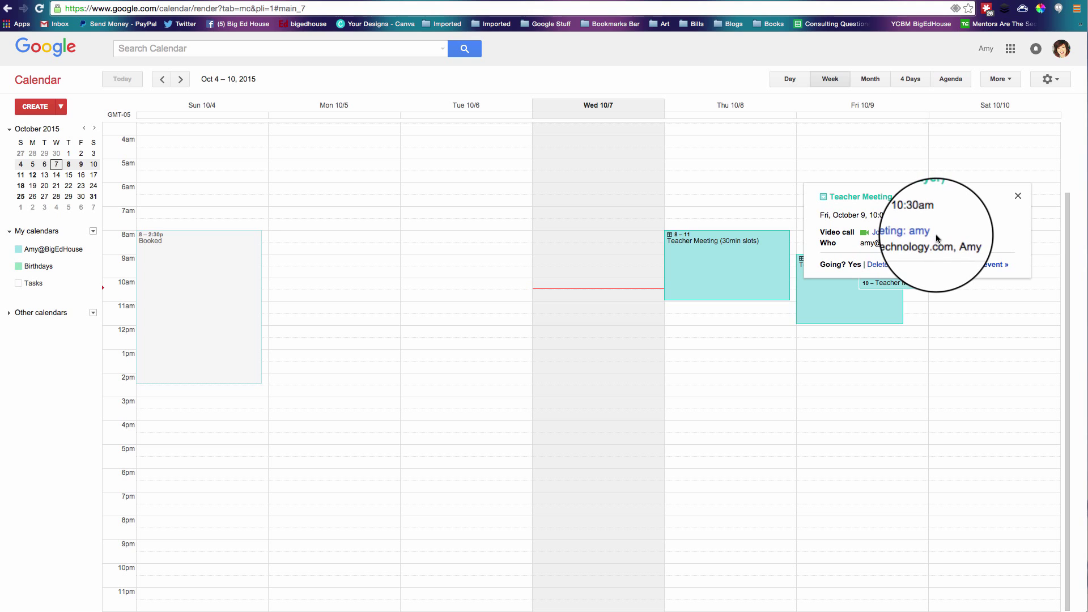
left_click(1017, 197)
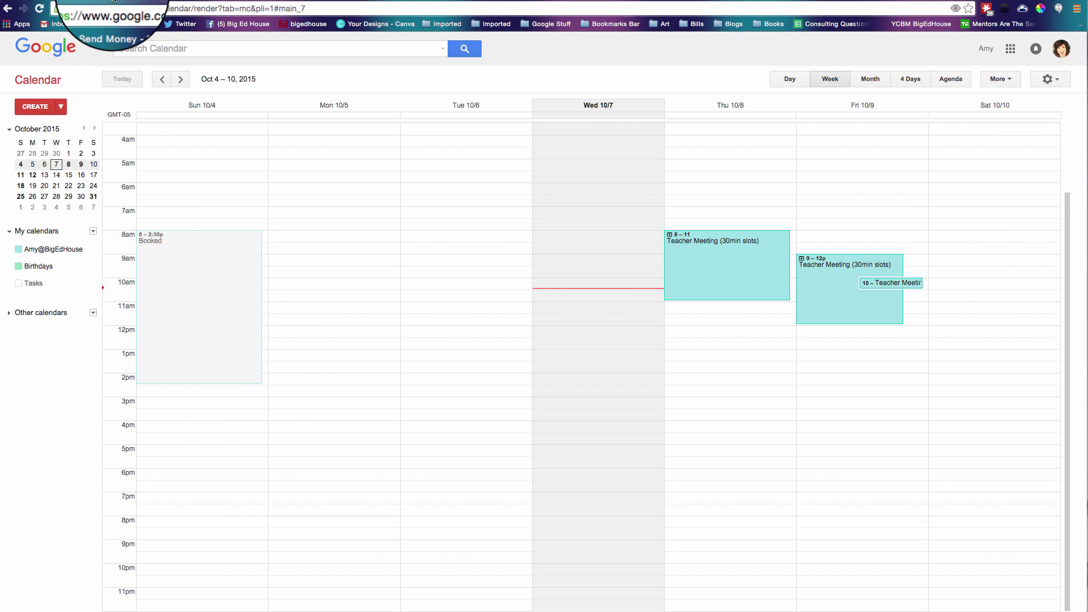
left_click(59, 24)
left_click(53, 106)
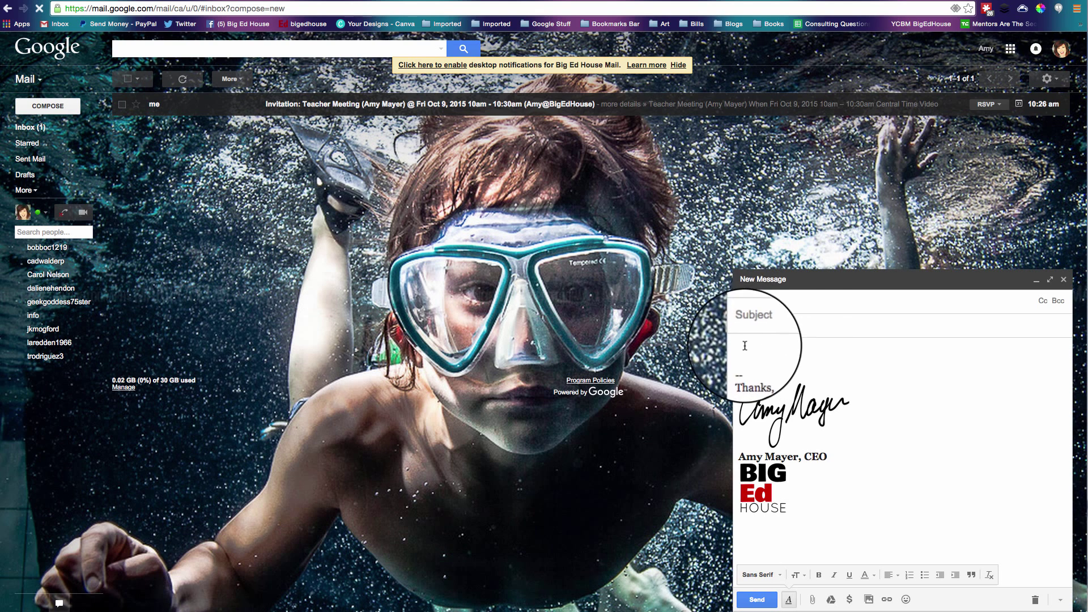
Write 'Please book an appointment' in the message body and paste the sign-up URL below it.
left_click(775, 300)
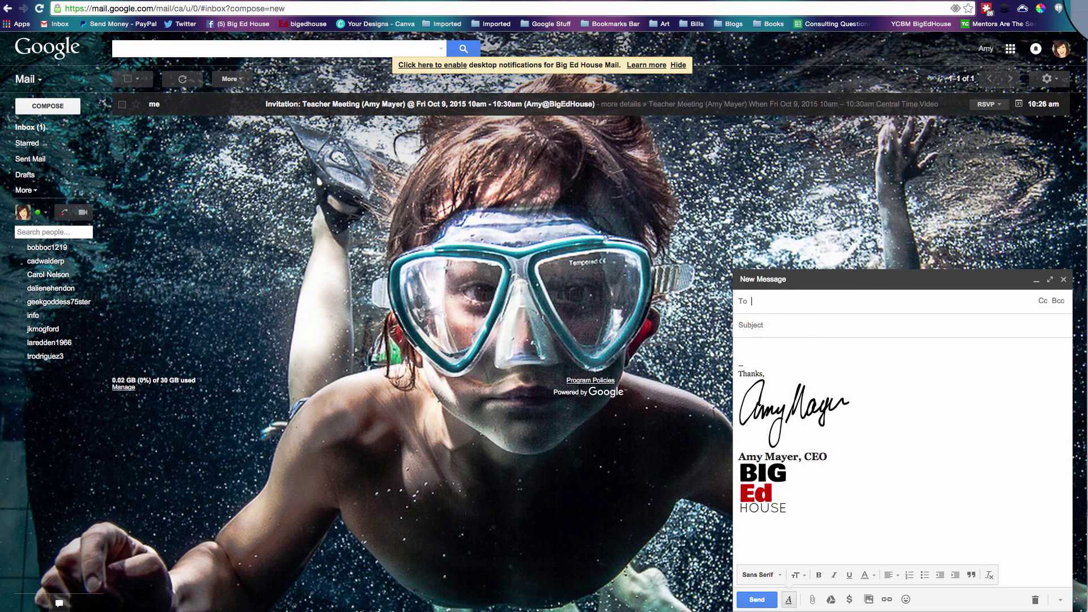
left_click(746, 351)
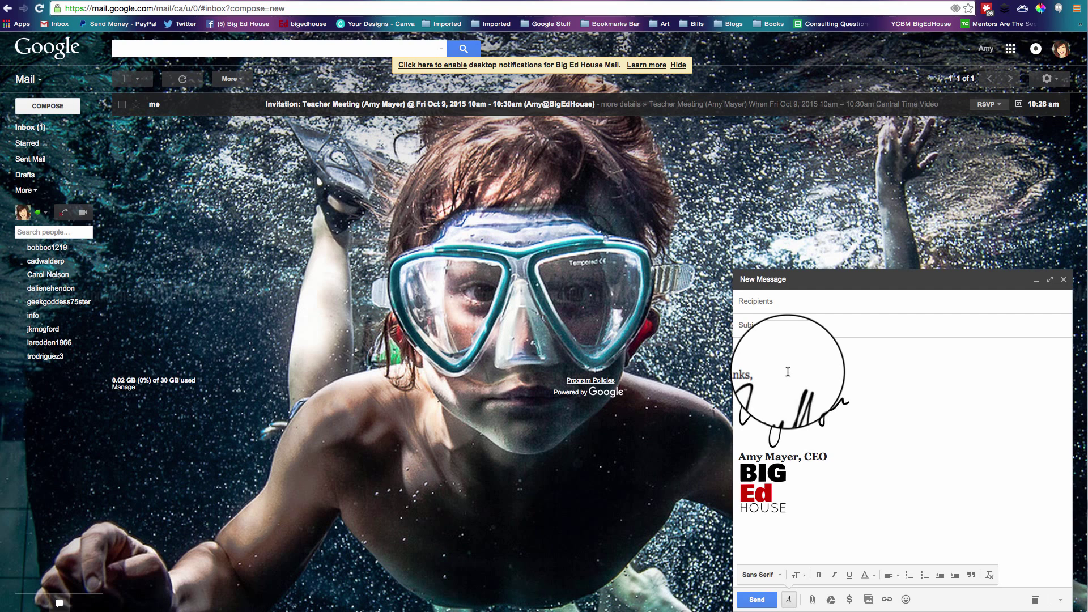
type("Please")
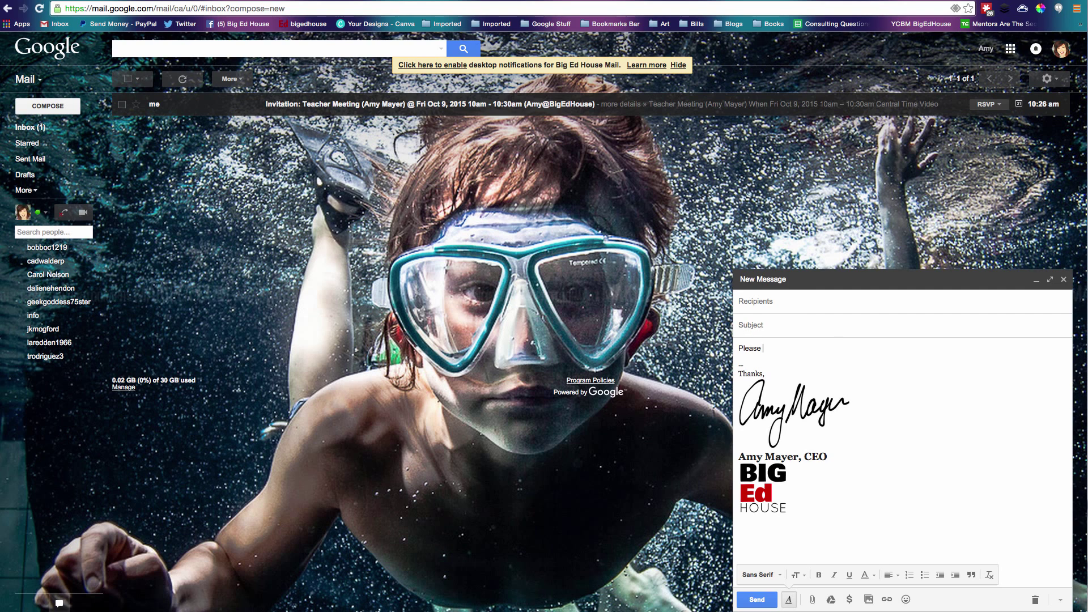
type("book an appoint. . . .")
key("Return")
key("Return")
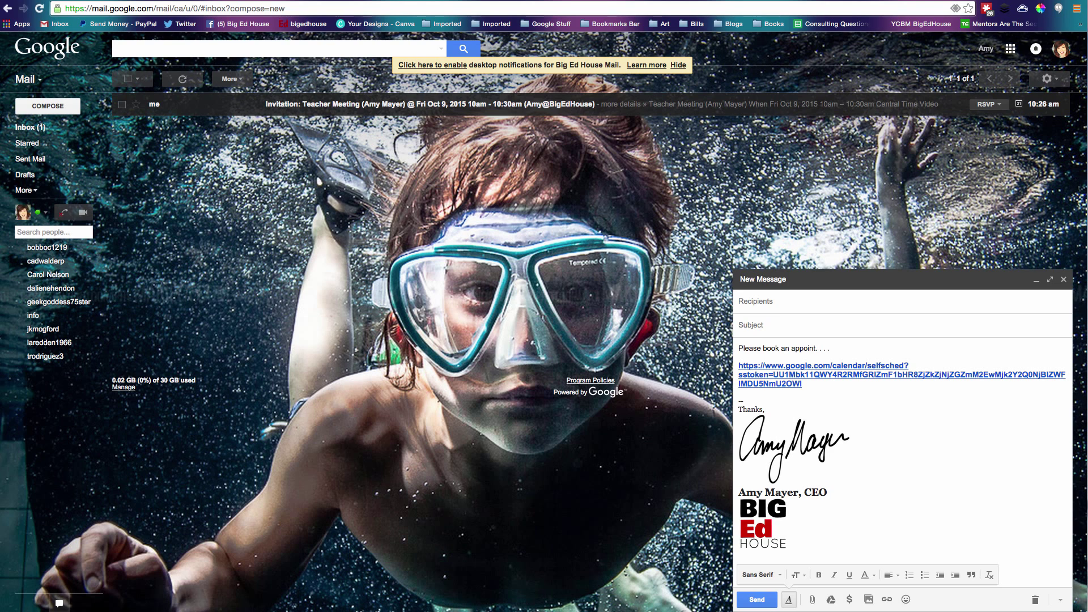
key("Return")
key("Return")
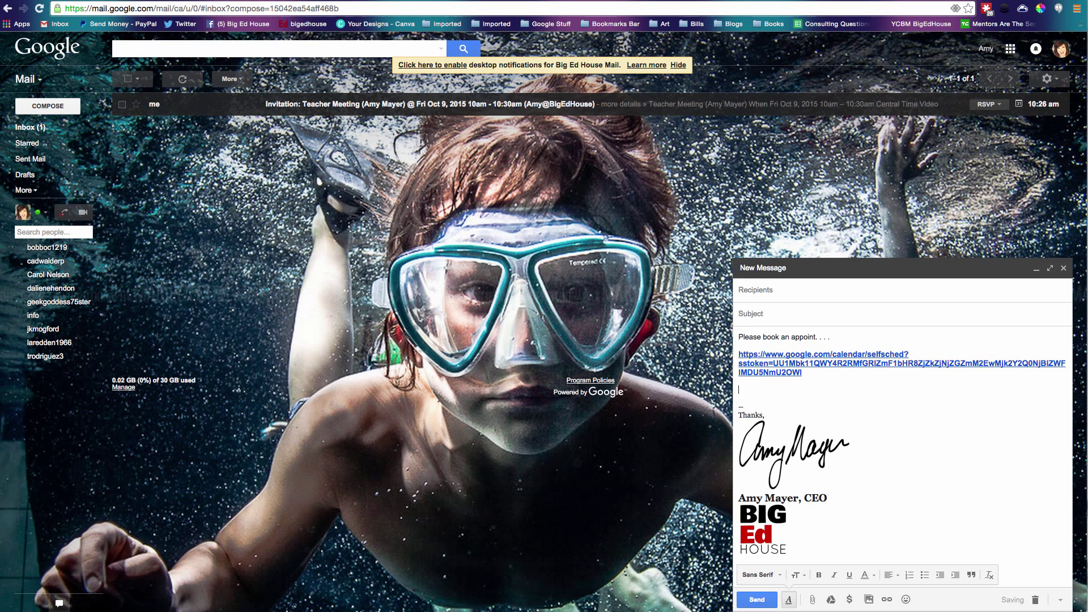
Add the line 'Click here to see the appointment slots' and link it to the sign-up URL.
type("Click here to see the appointm")
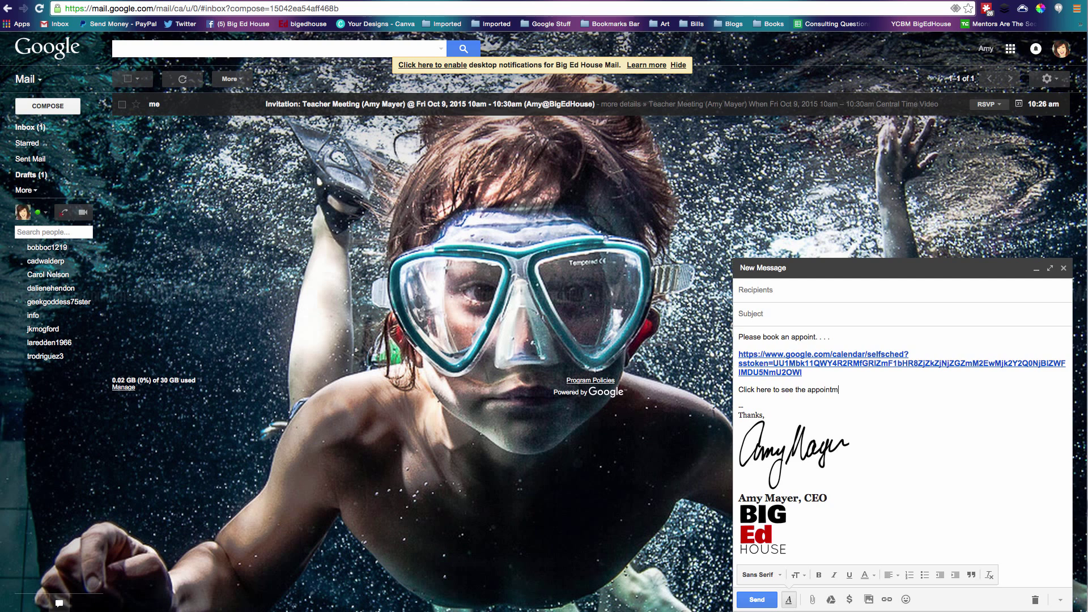
type("ent slots")
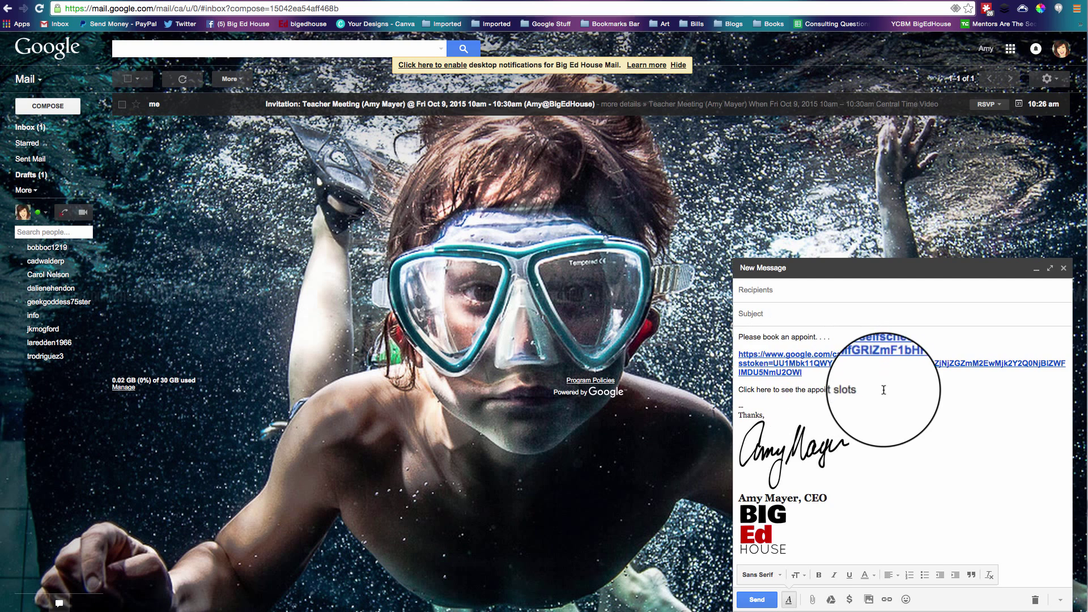
left_click_drag(866, 389, 739, 389)
left_click(887, 600)
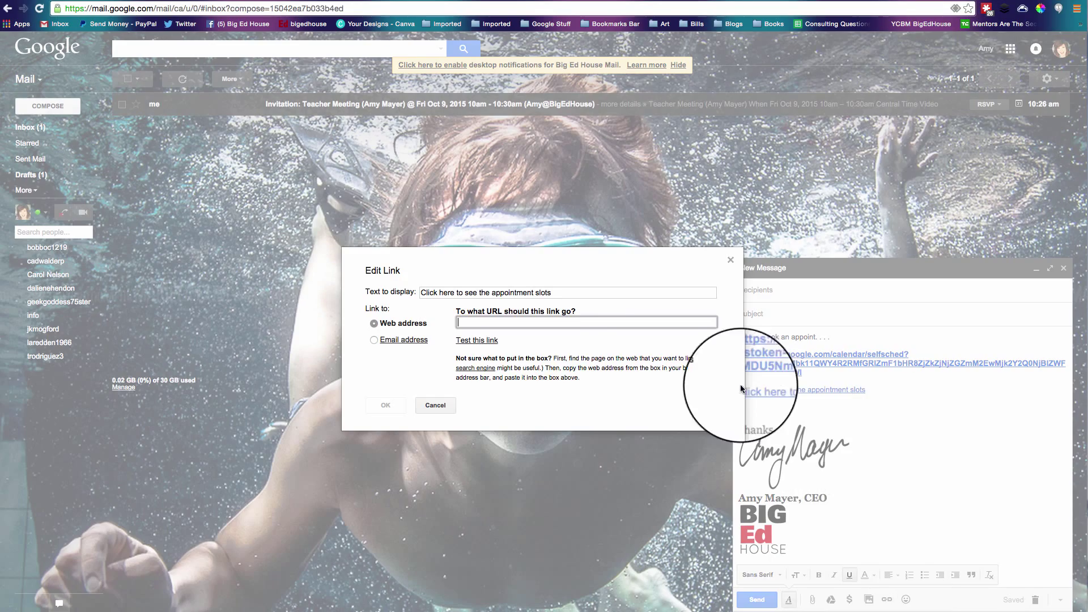
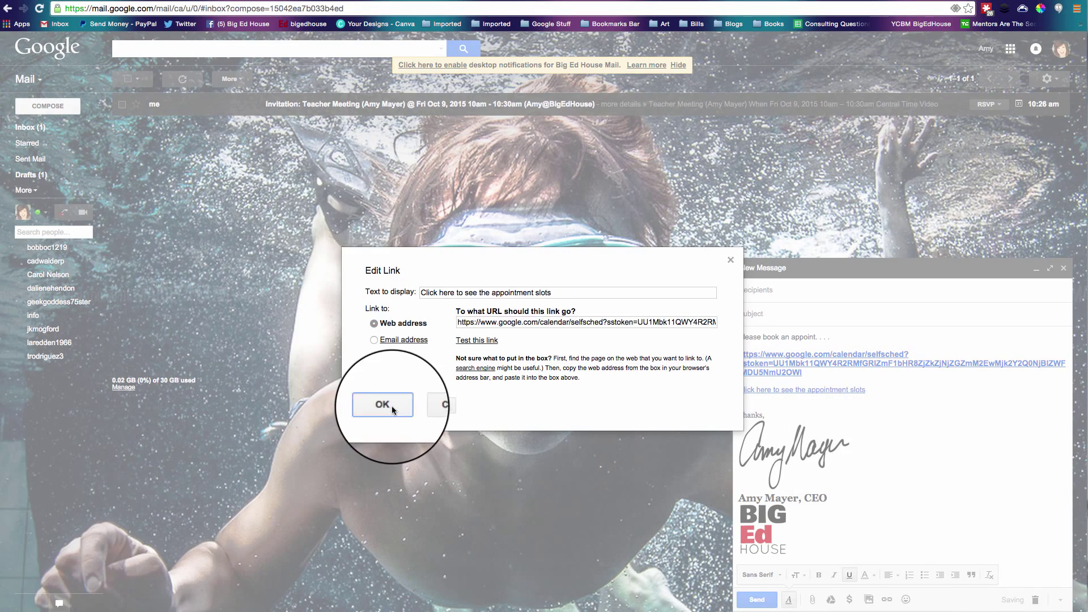
left_click(392, 406)
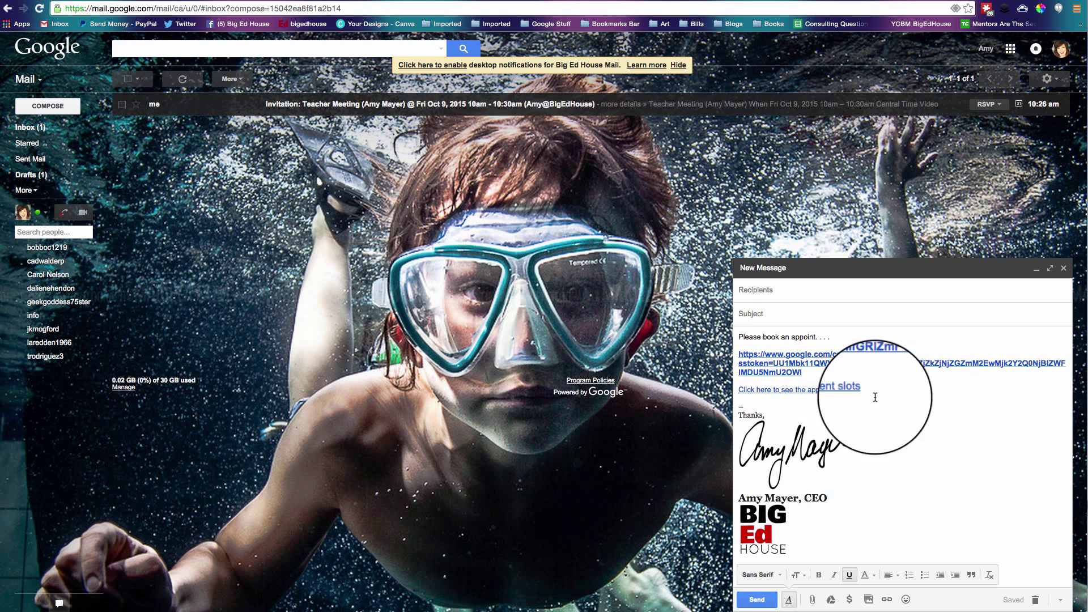
left_click_drag(803, 372, 717, 356)
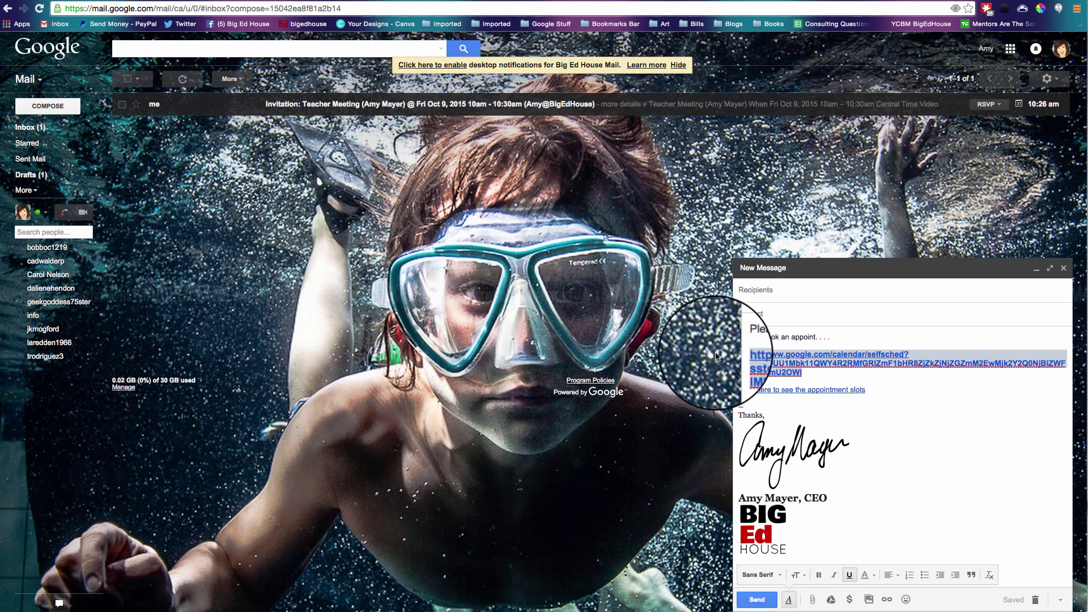
left_click(802, 371)
Return to Google Calendar's Oct 4–10 week to review the booked Friday Teacher Meeting.
left_click(202, 3)
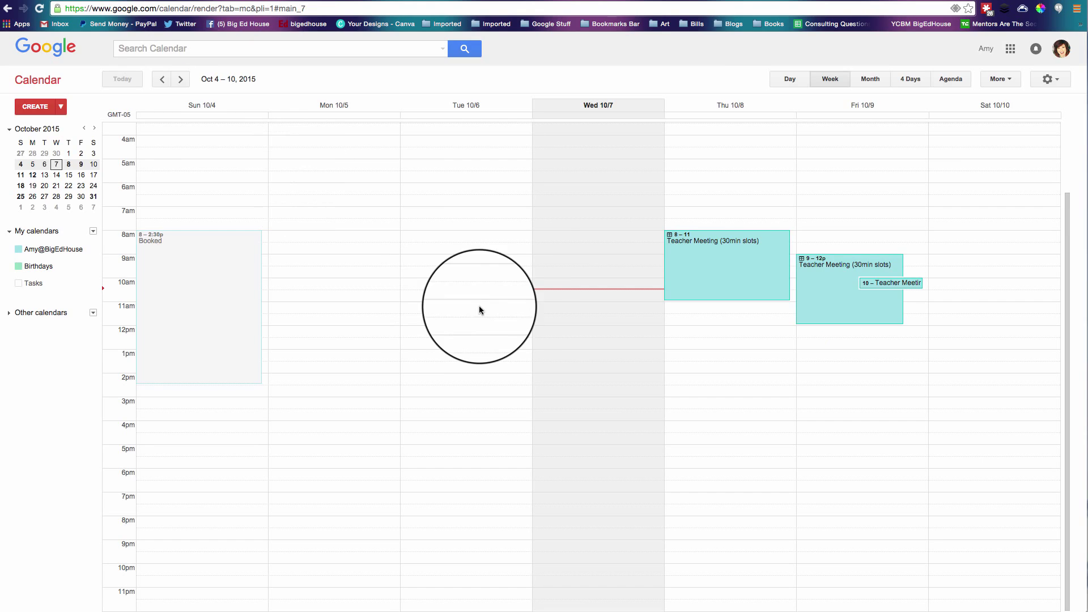